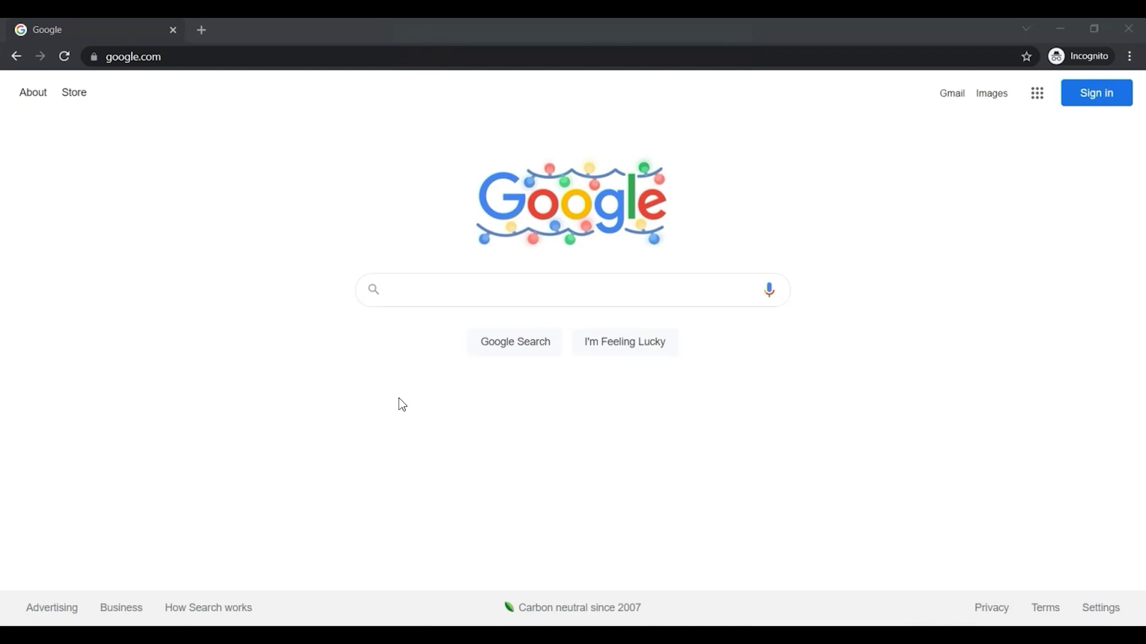
Step: Click into the Google search box to start a query
left_click(430, 278)
Step: Reach food4rhino from the 'food' suggestions, search 'pufferfish', and open the Pufferfish plugin page
type("food")
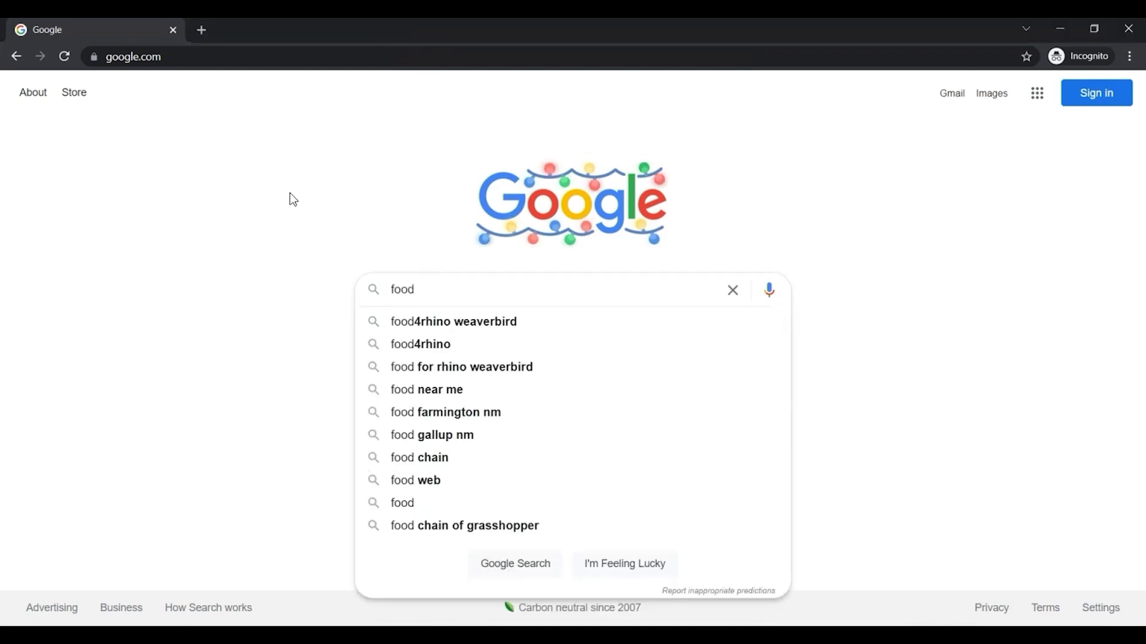
left_click(455, 344)
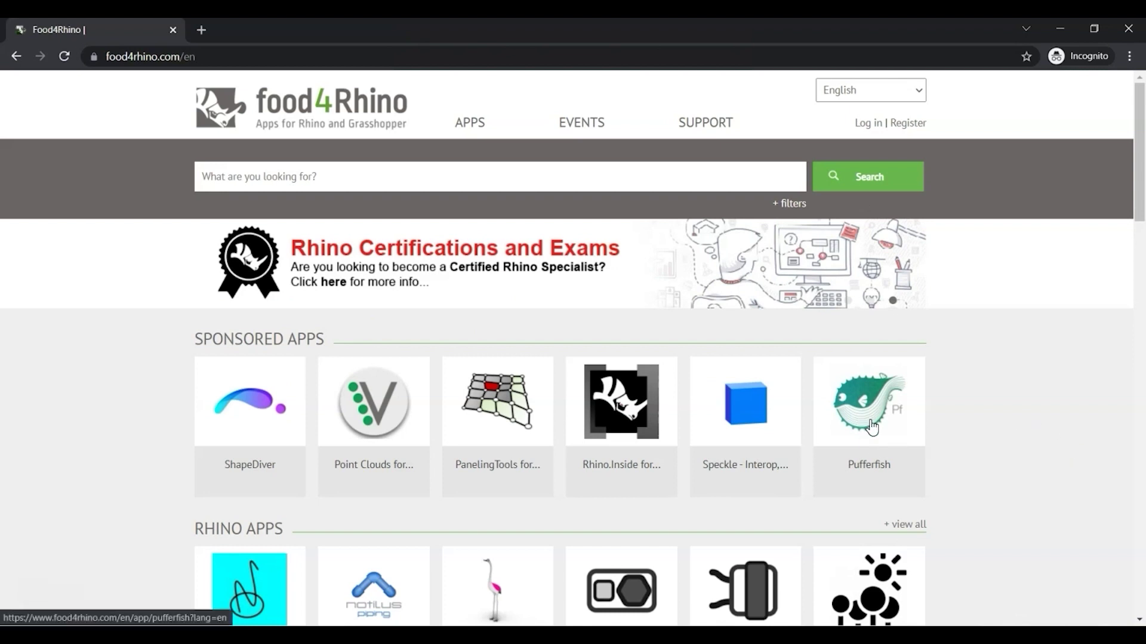
left_click(304, 182)
type("p")
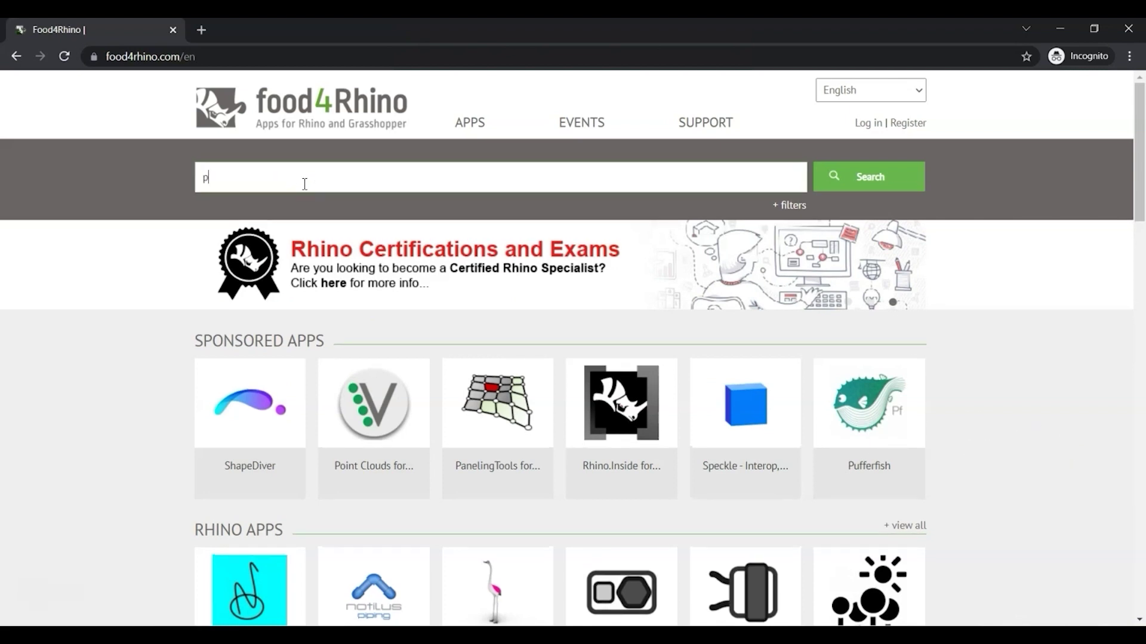
type("ufferfish")
key("Return")
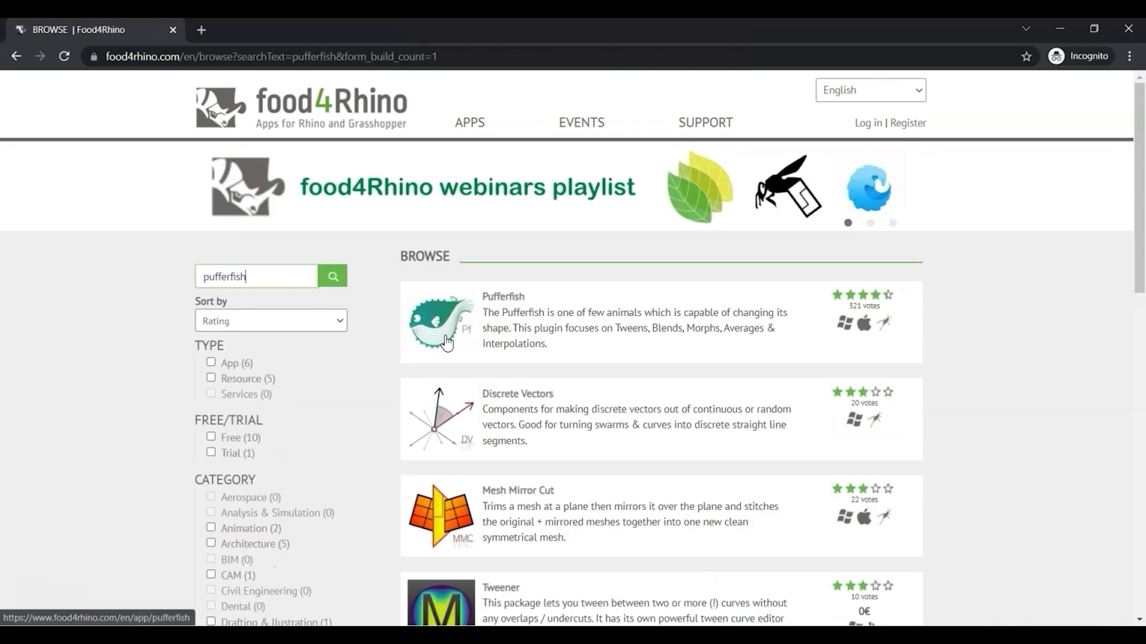
left_click(446, 343)
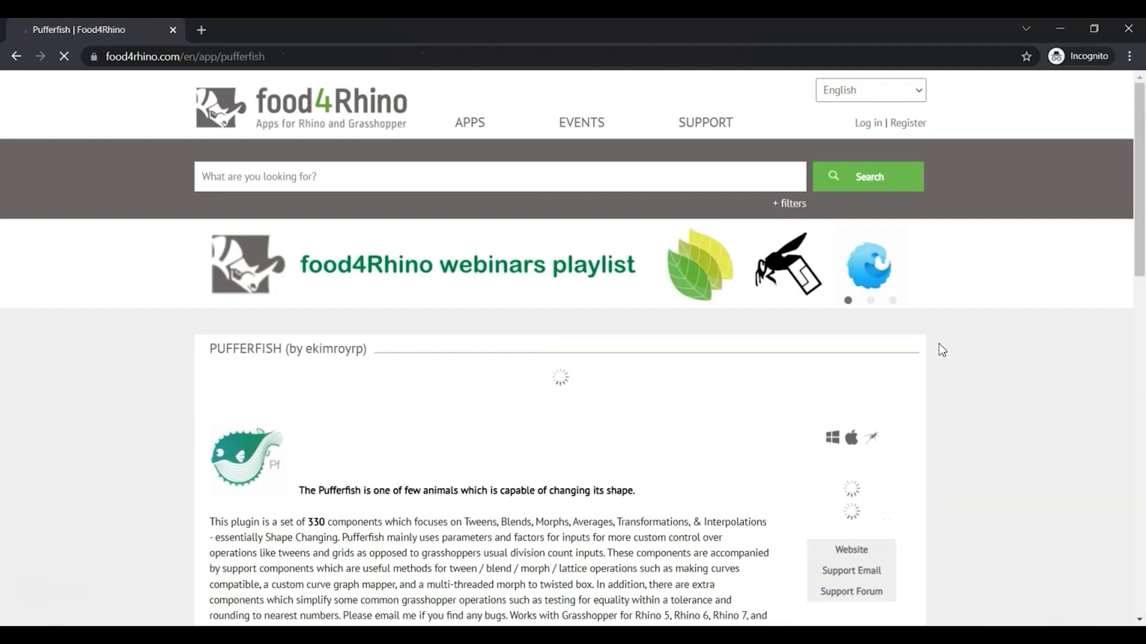
Step: Find the Pufferfish V3.0 downloads and log in to food4Rhino to get pufferfish3-0.zip
scroll(153, 367, "down", 5)
scroll(154, 368, "down", 5)
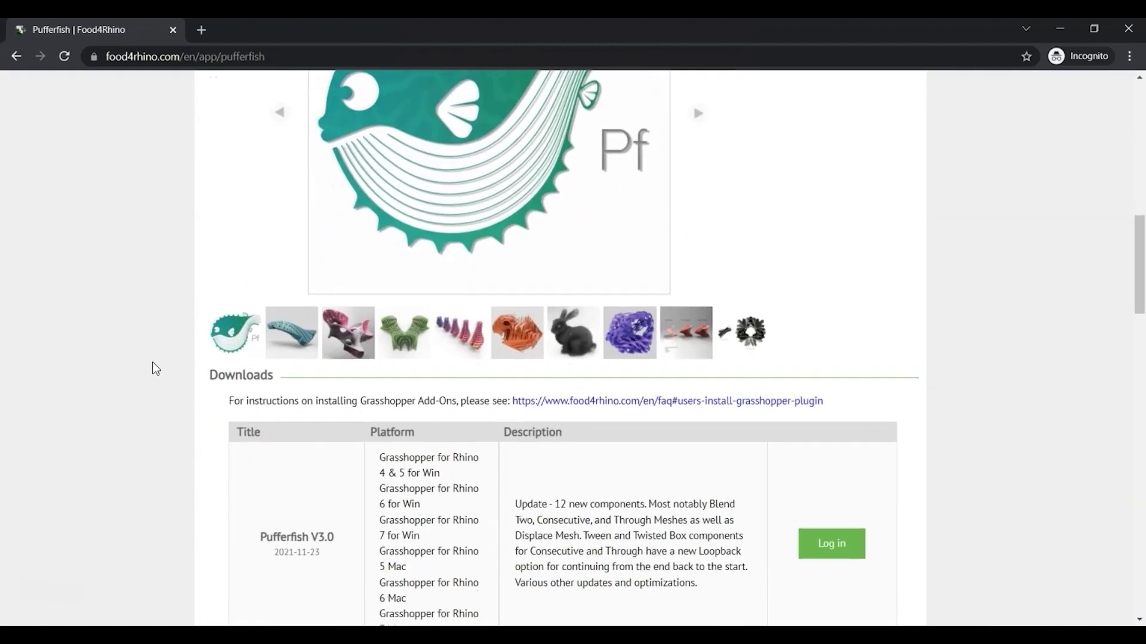
scroll(154, 368, "up", 8)
scroll(155, 368, "down", 10)
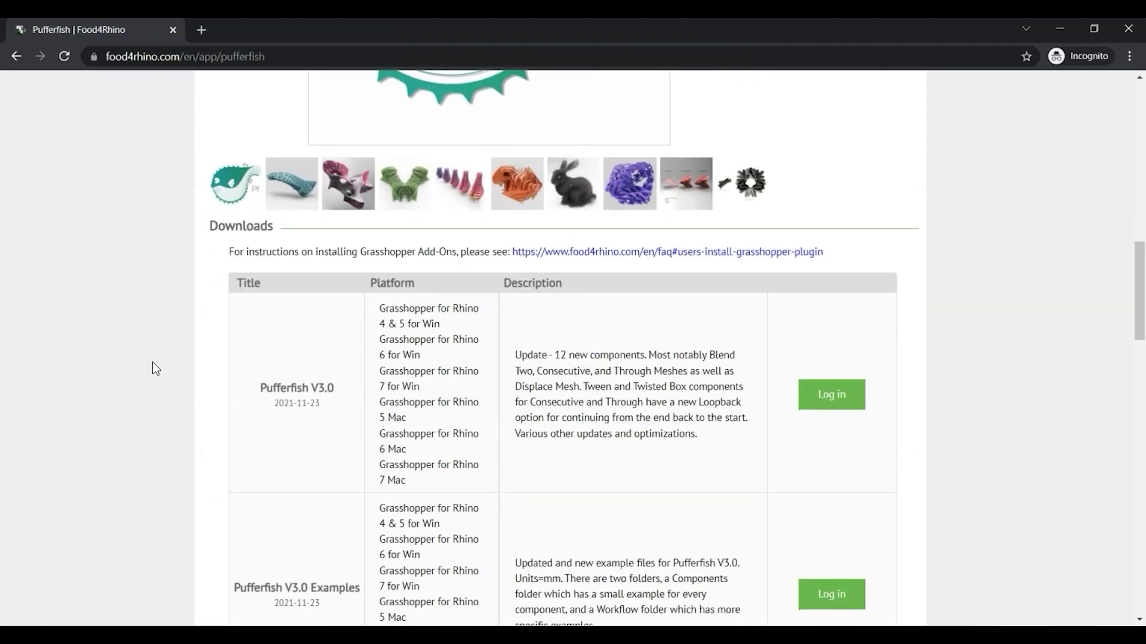
scroll(155, 368, "down", 3)
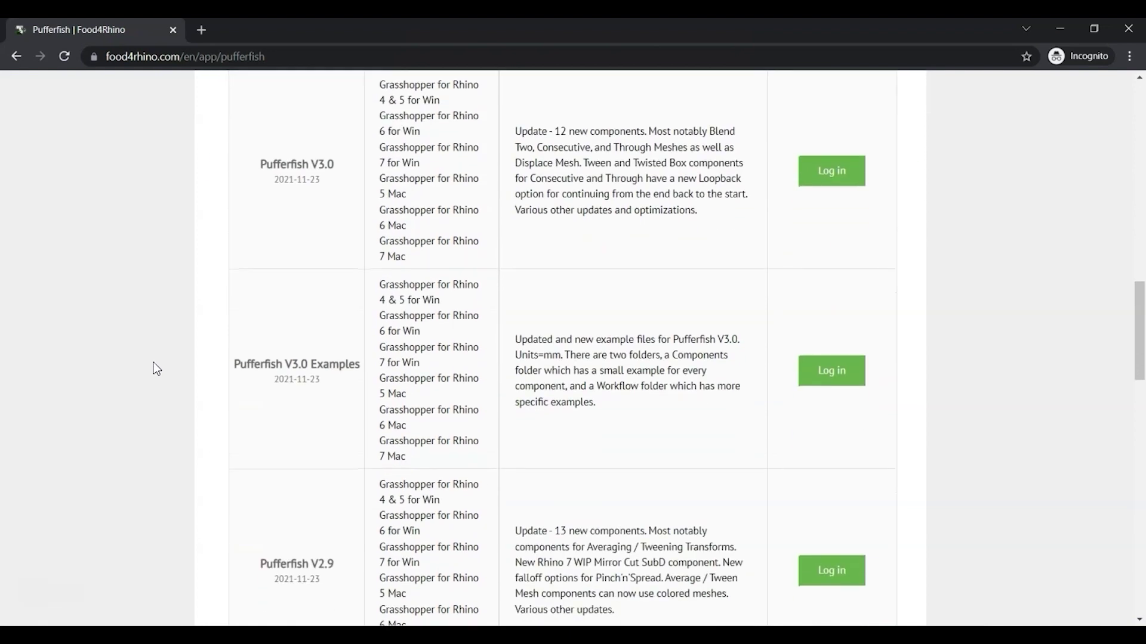
scroll(153, 364, "down", 6)
scroll(153, 364, "up", 7)
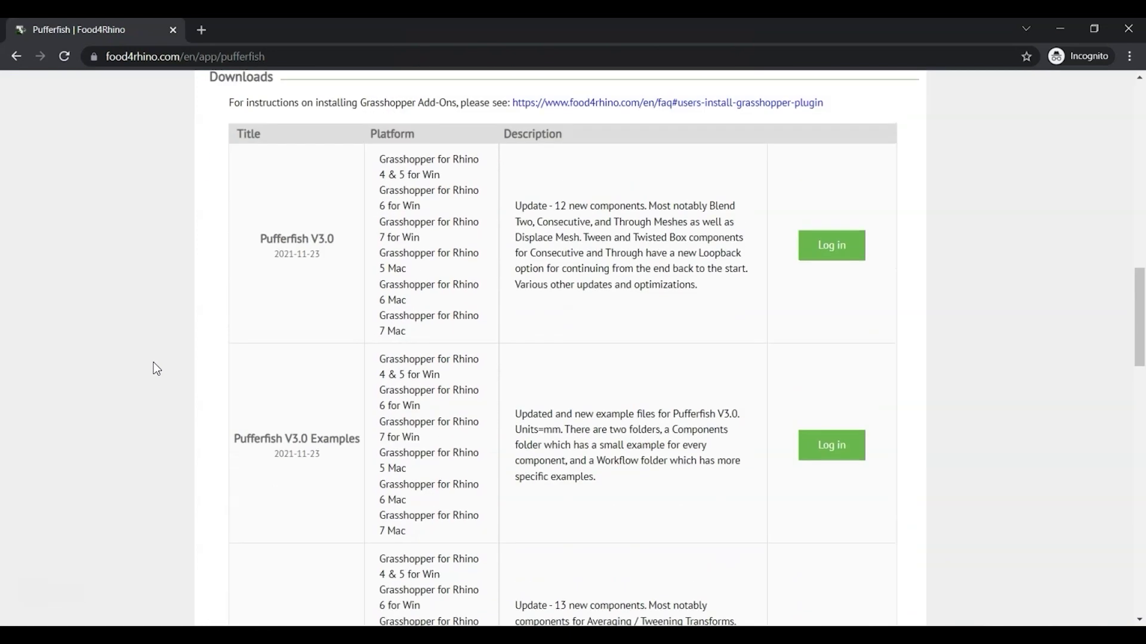
scroll(153, 363, "up", 1)
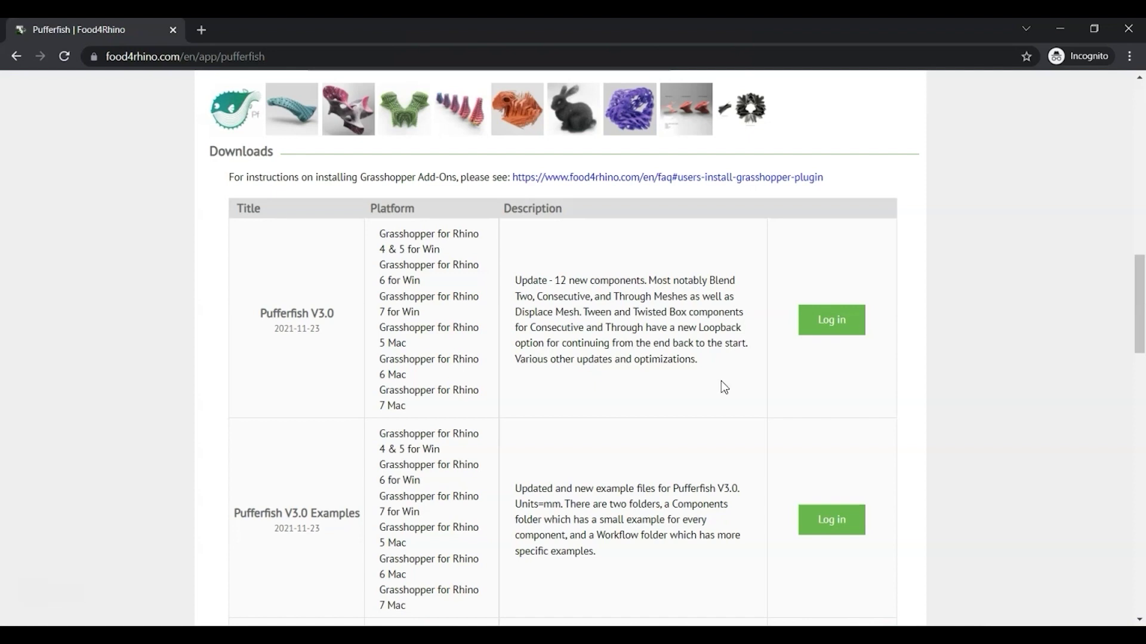
left_click(841, 333)
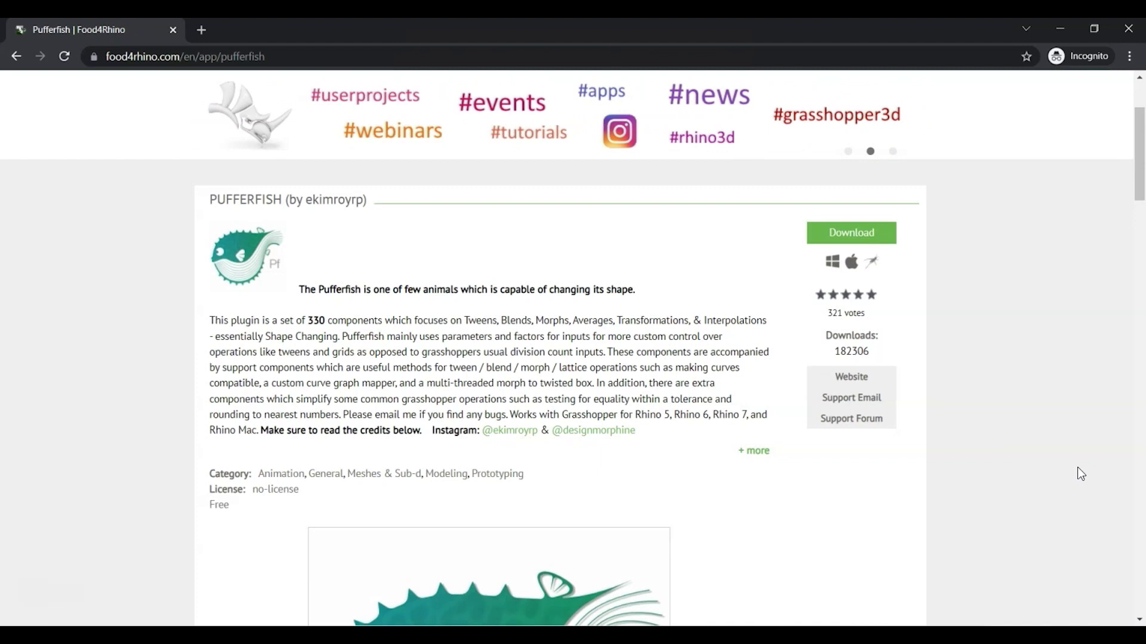
scroll(1033, 443, "down", 15)
scroll(1033, 442, "up", 4)
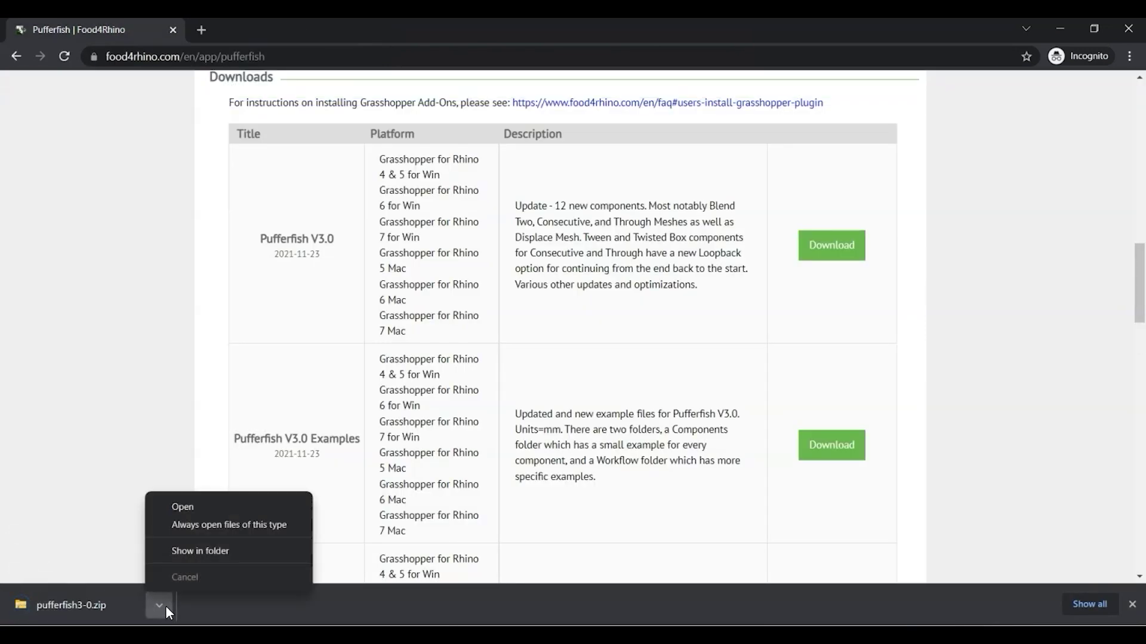
Step: Show pufferfish3-0.zip in the Downloads folder and cut it for moving
left_click(194, 552)
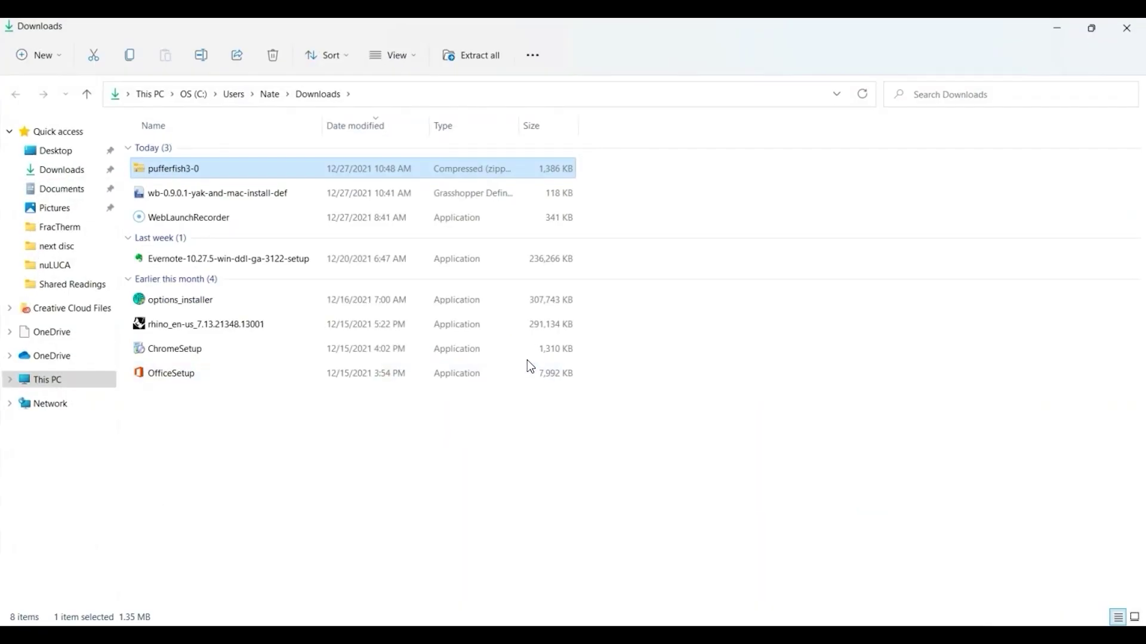
right_click(175, 170)
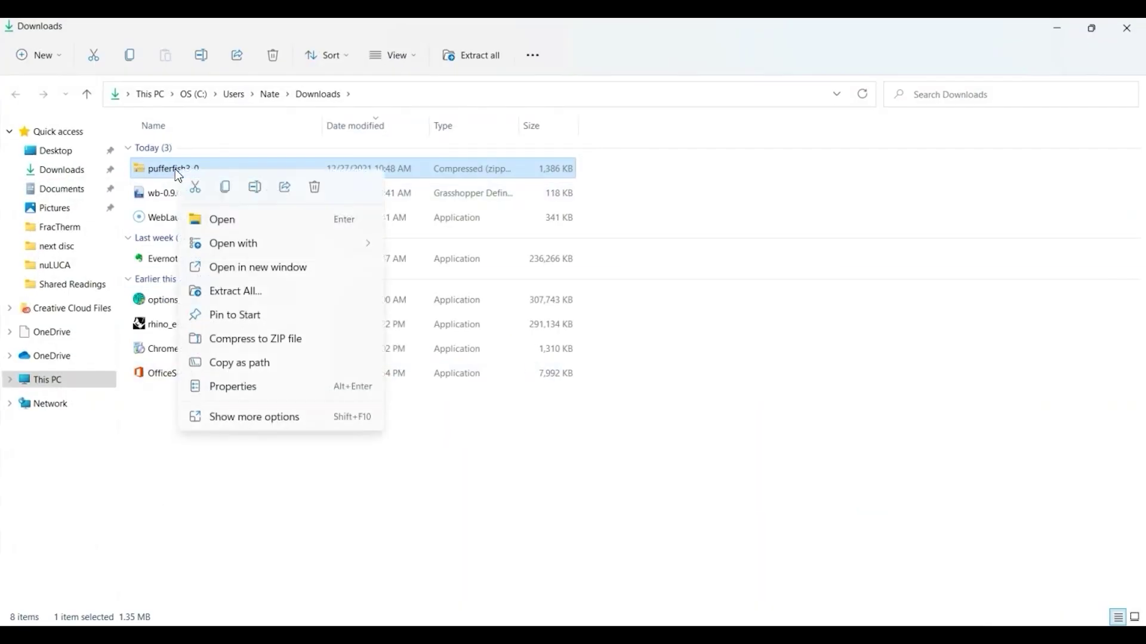
left_click(270, 416)
left_click(312, 309)
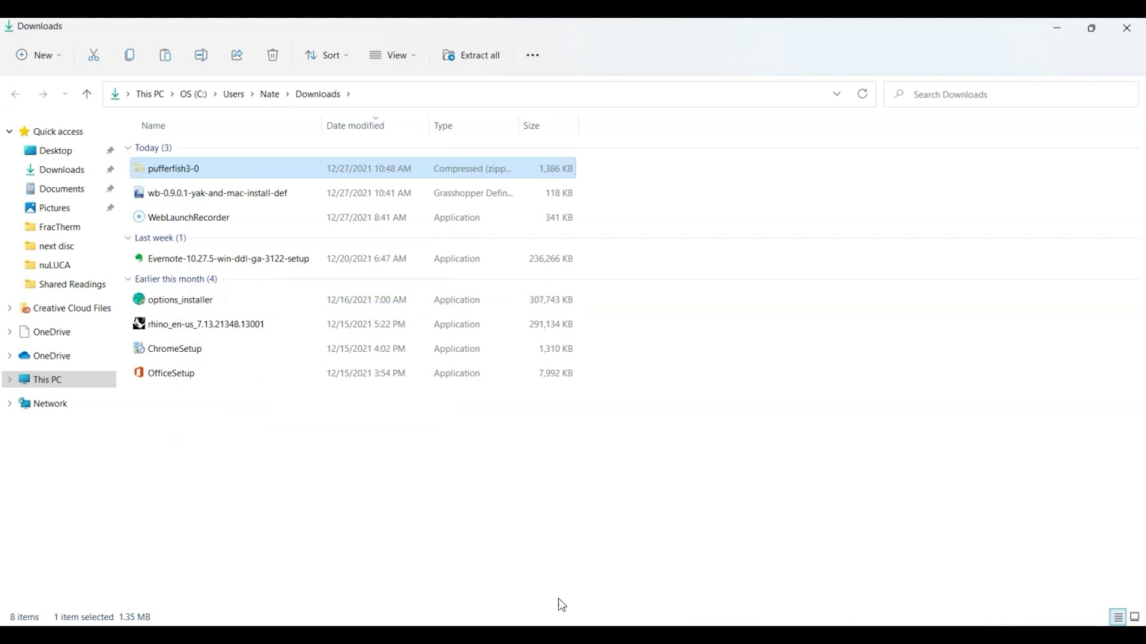
left_click(560, 604)
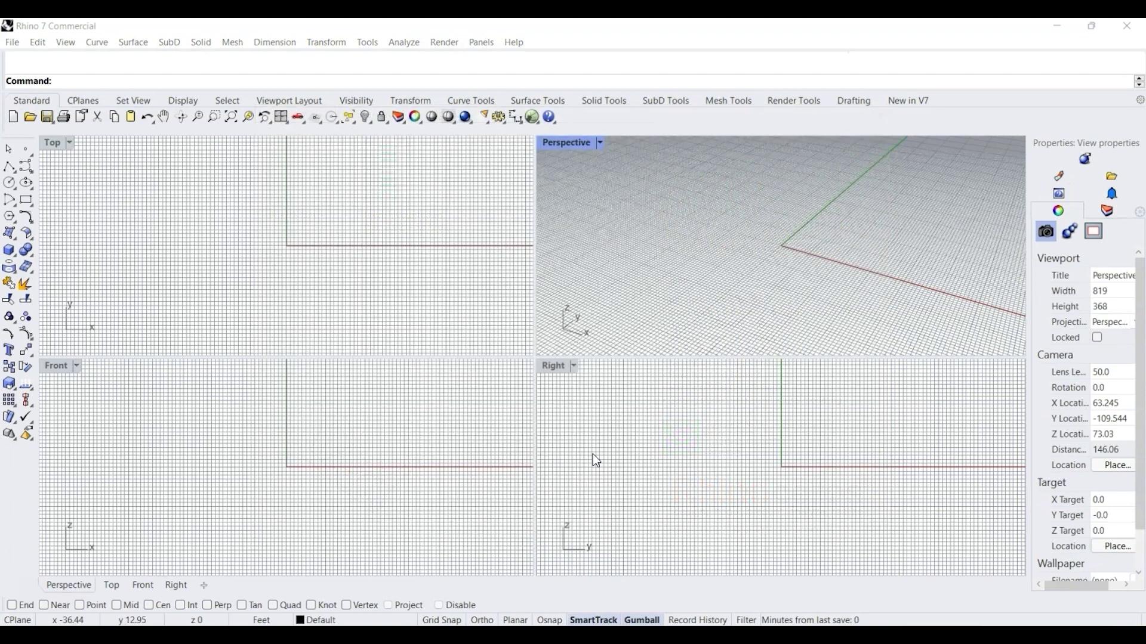
Step: Launch Grasshopper and open its Components Folder via File > Special Folders
left_click(532, 117)
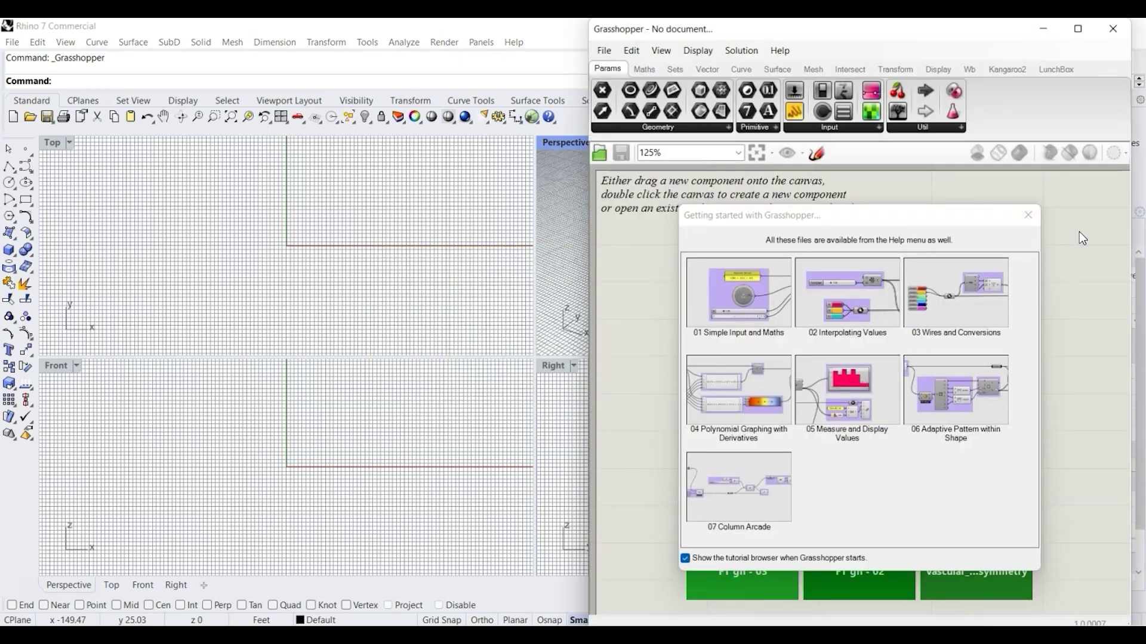
left_click(1083, 238)
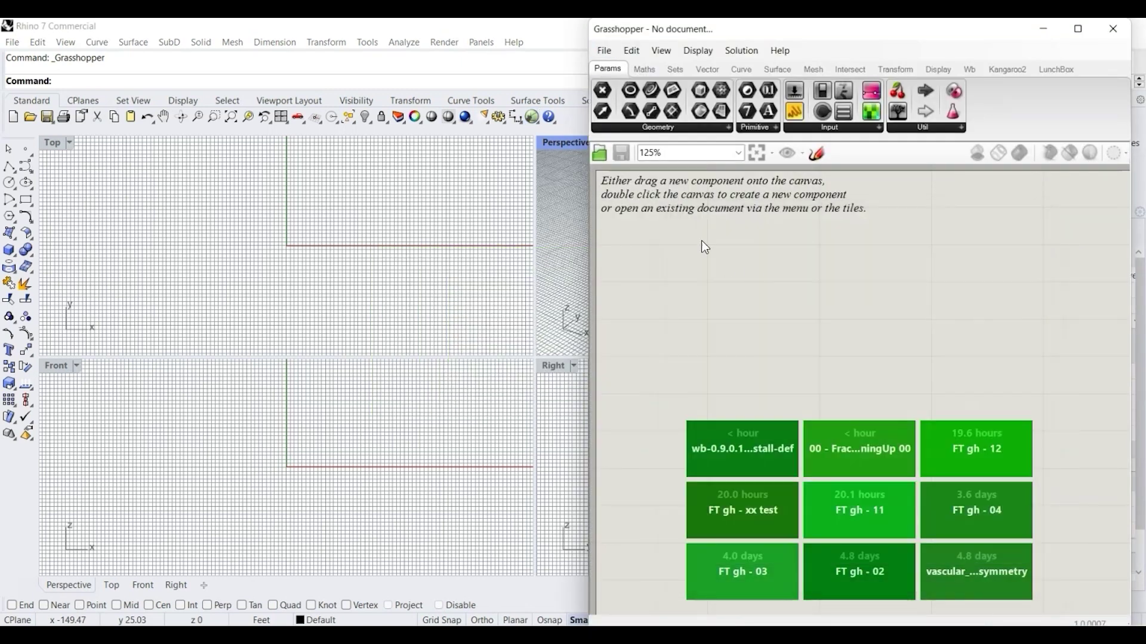
left_click(612, 53)
mouse_move(746, 311)
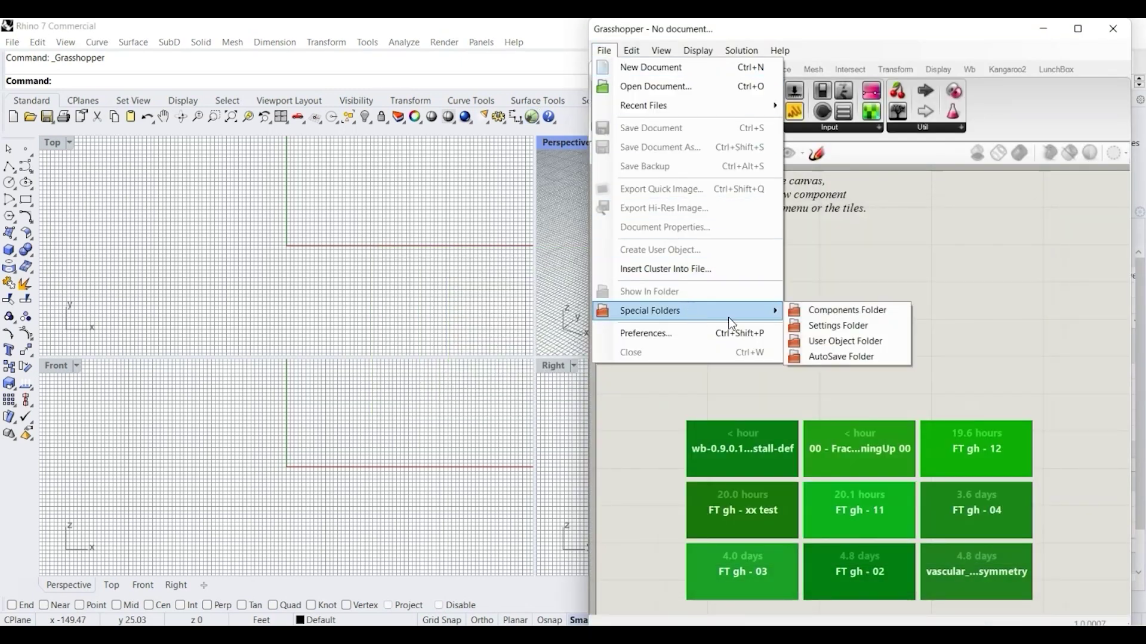
left_click(870, 312)
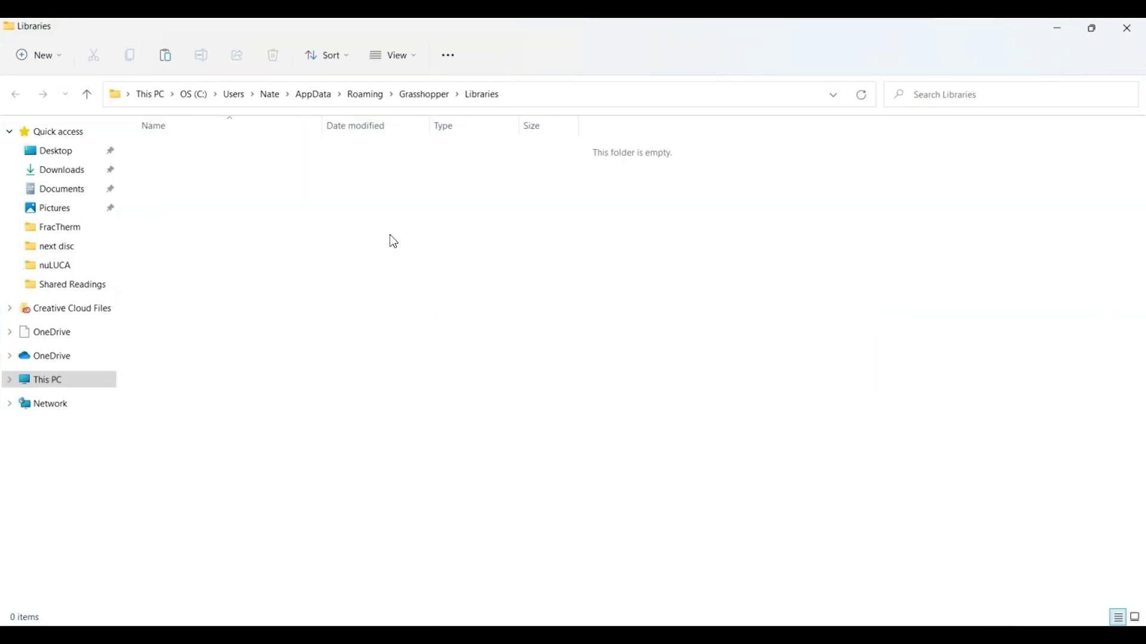
Step: Paste the pufferfish3-0 zip into the Libraries folder
right_click(278, 246)
left_click(361, 442)
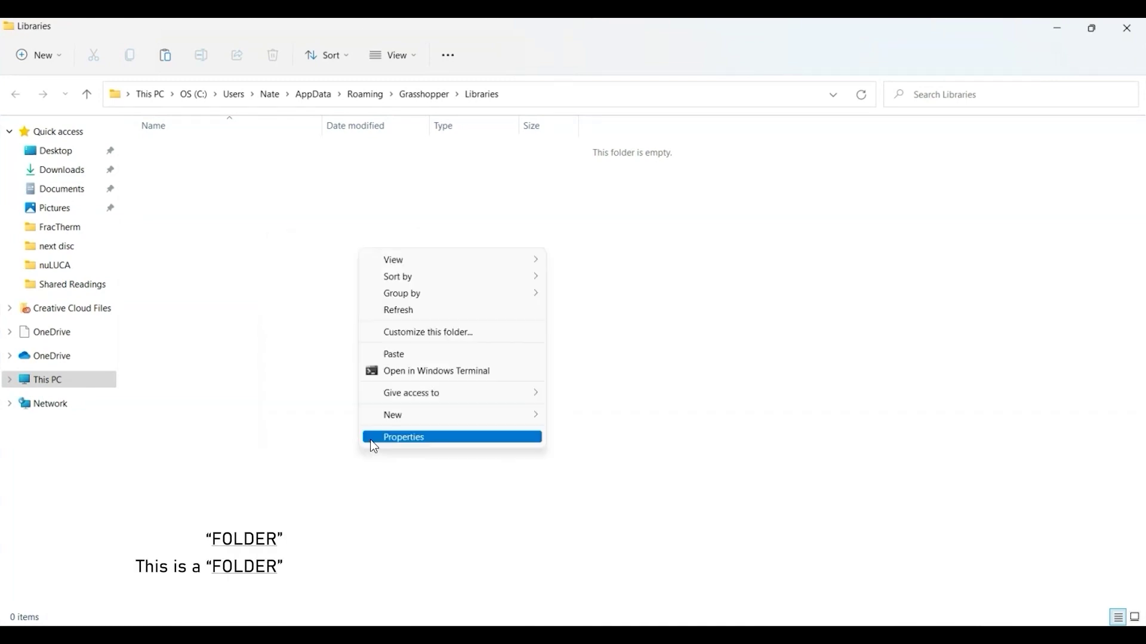
left_click(391, 355)
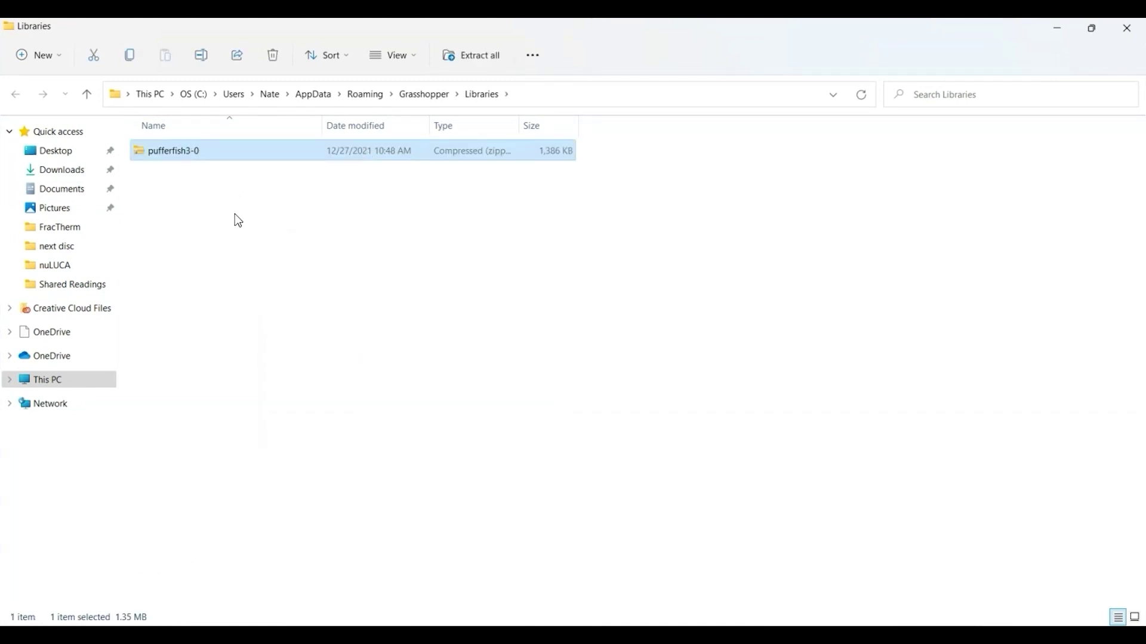
Step: Extract the zip into a pufferfish3-0 folder in Libraries and close the extracted window
right_click(167, 153)
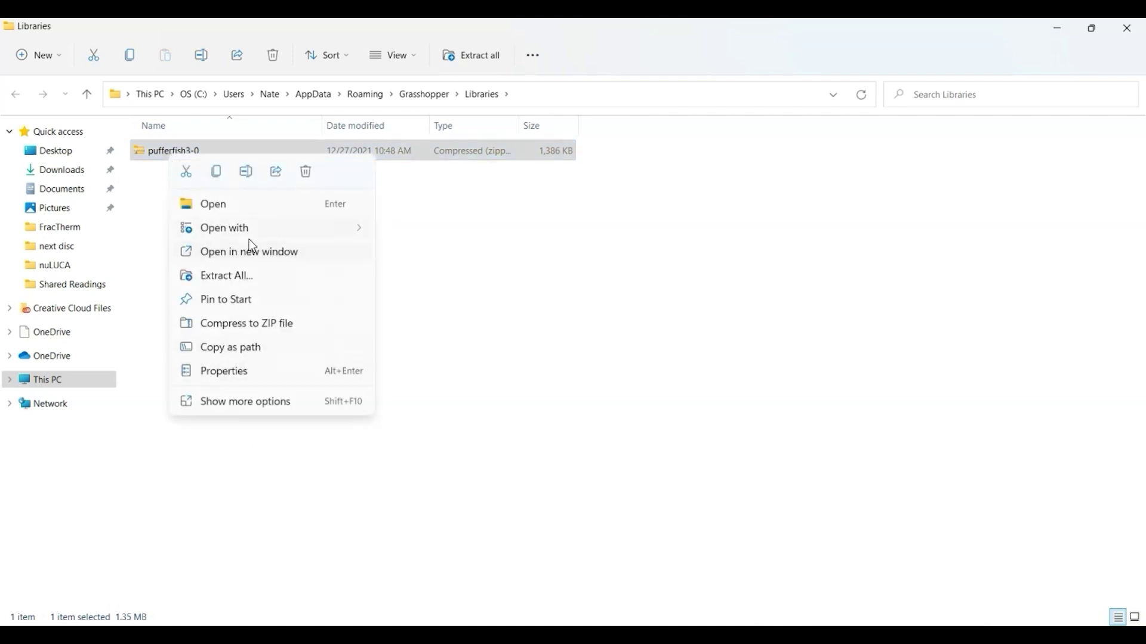
left_click(261, 275)
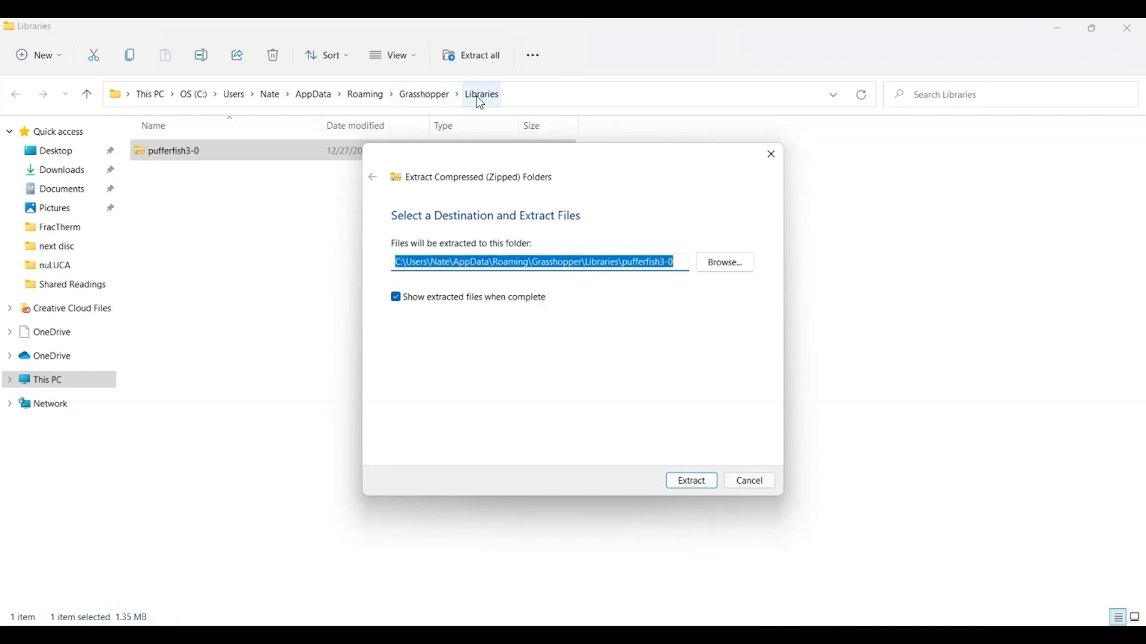
left_click(700, 480)
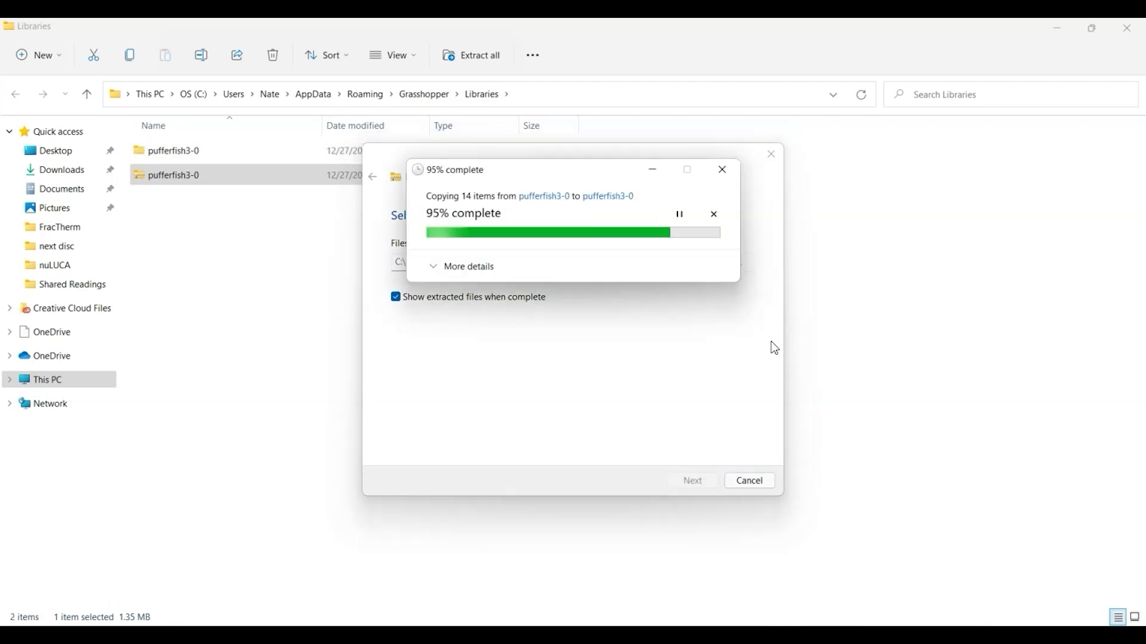
left_click(1128, 31)
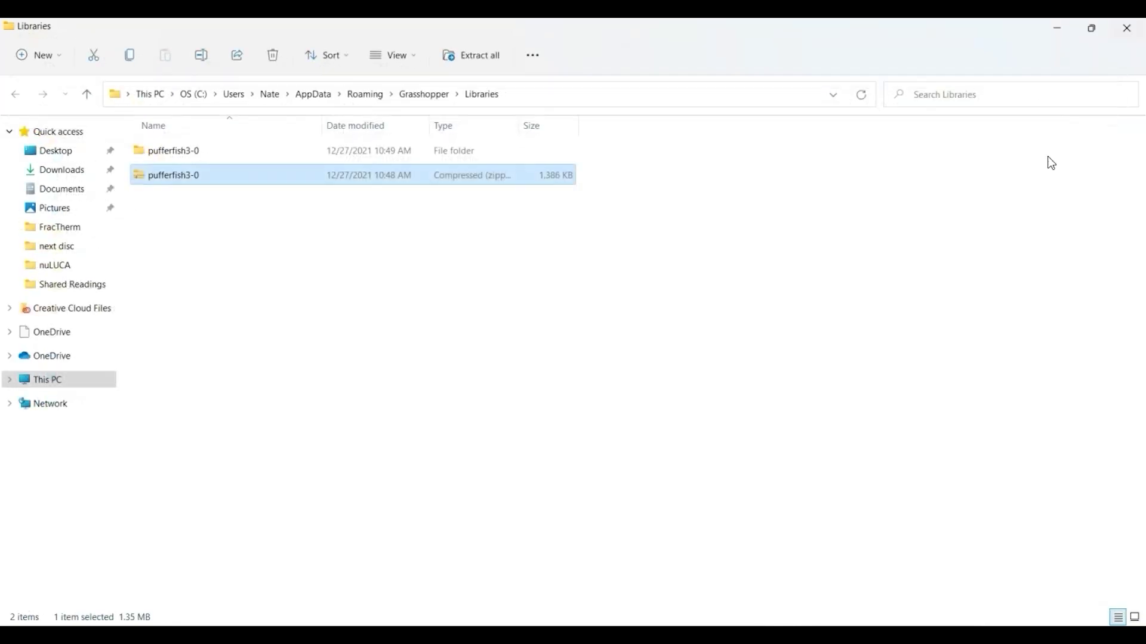
left_click(253, 340)
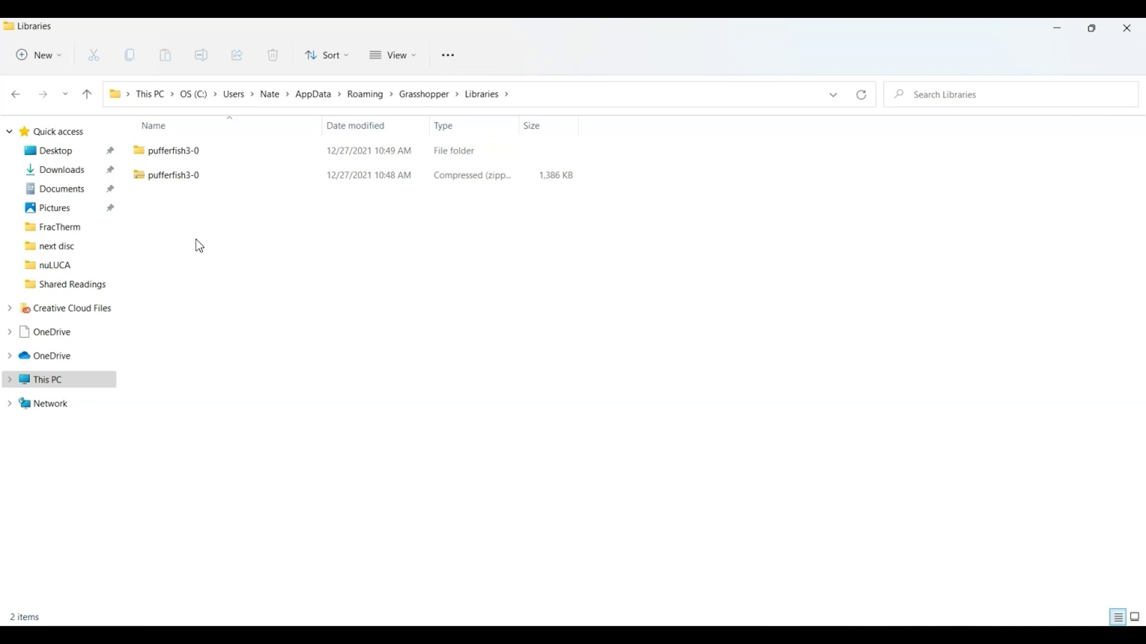
Step: Create a 'zipped folders' folder in Libraries and drag the pufferfish3-0 zip into it
right_click(184, 211)
mouse_move(392, 311)
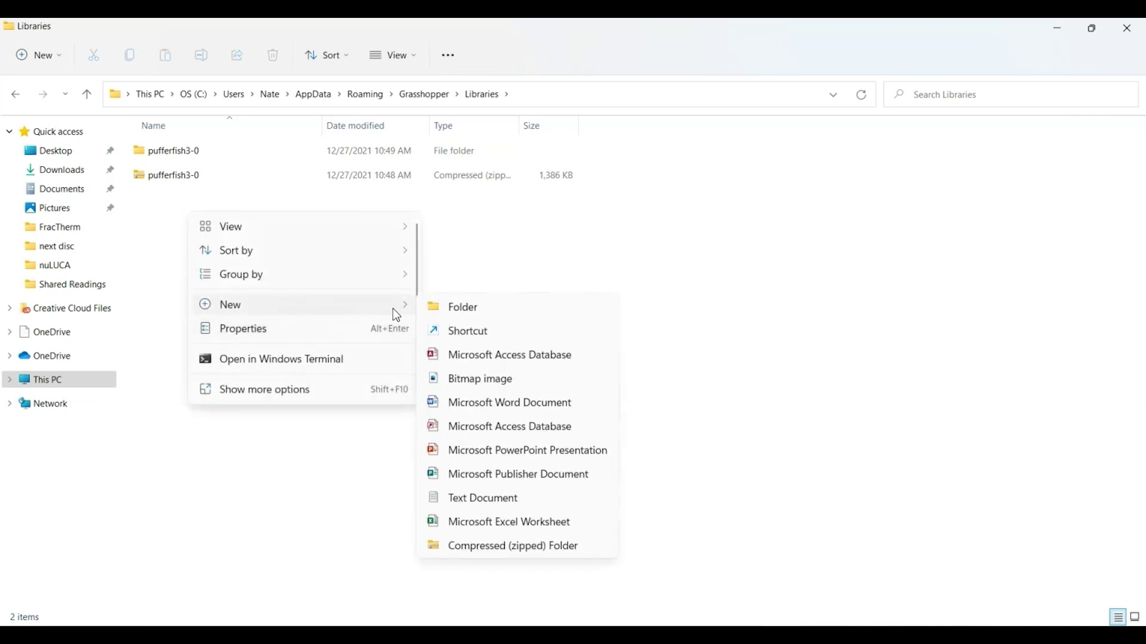
left_click(503, 313)
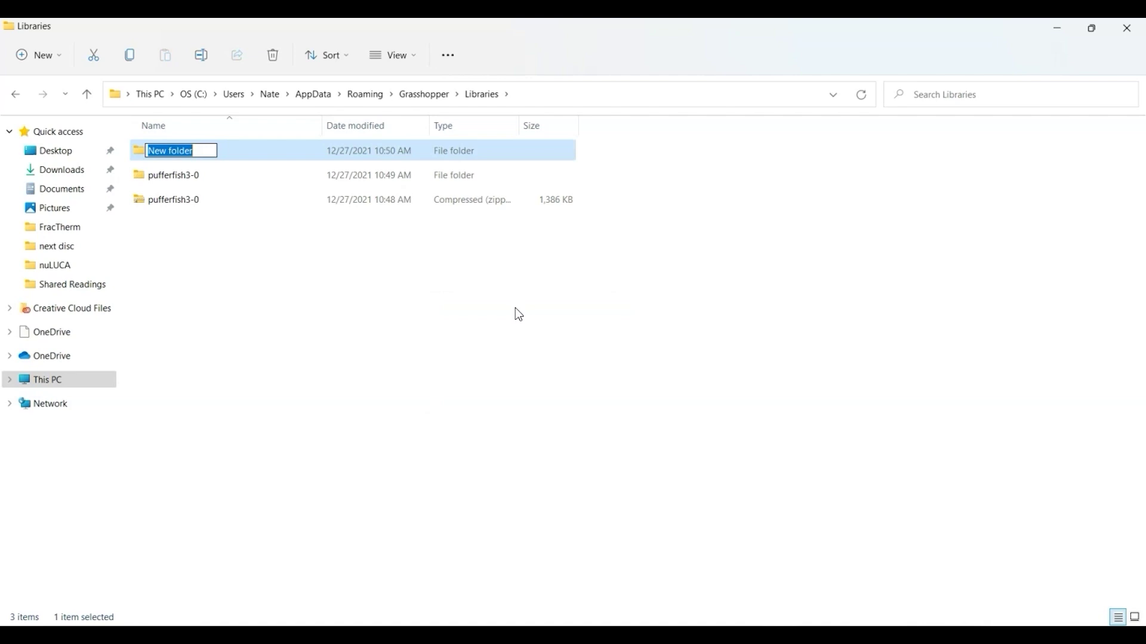
type("zippe")
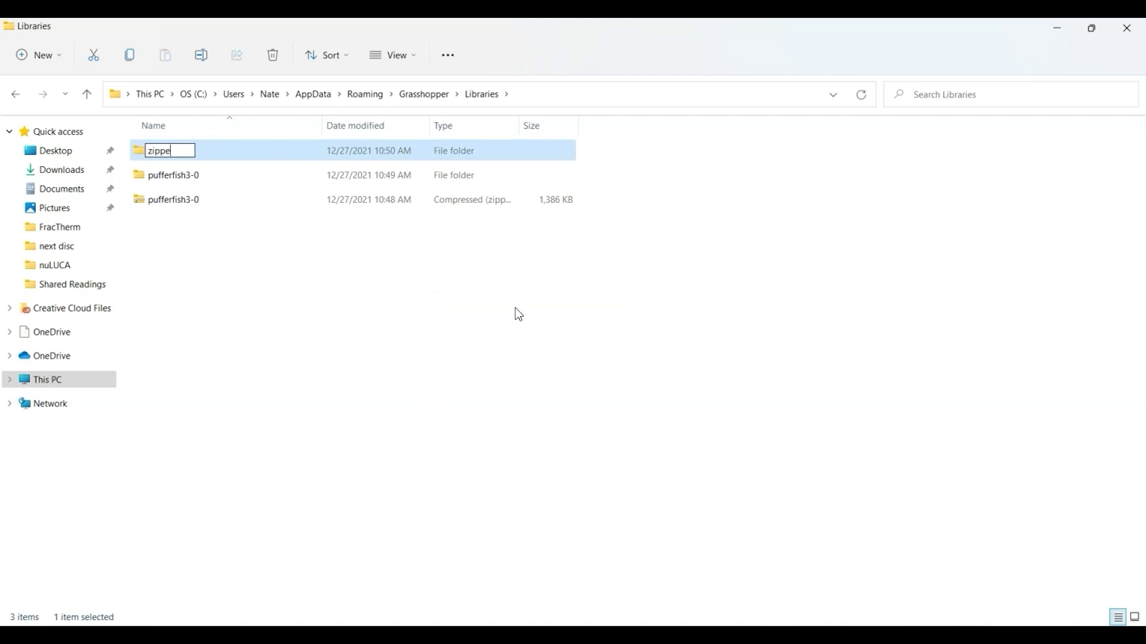
type("d folders")
key("Return")
left_click(166, 217)
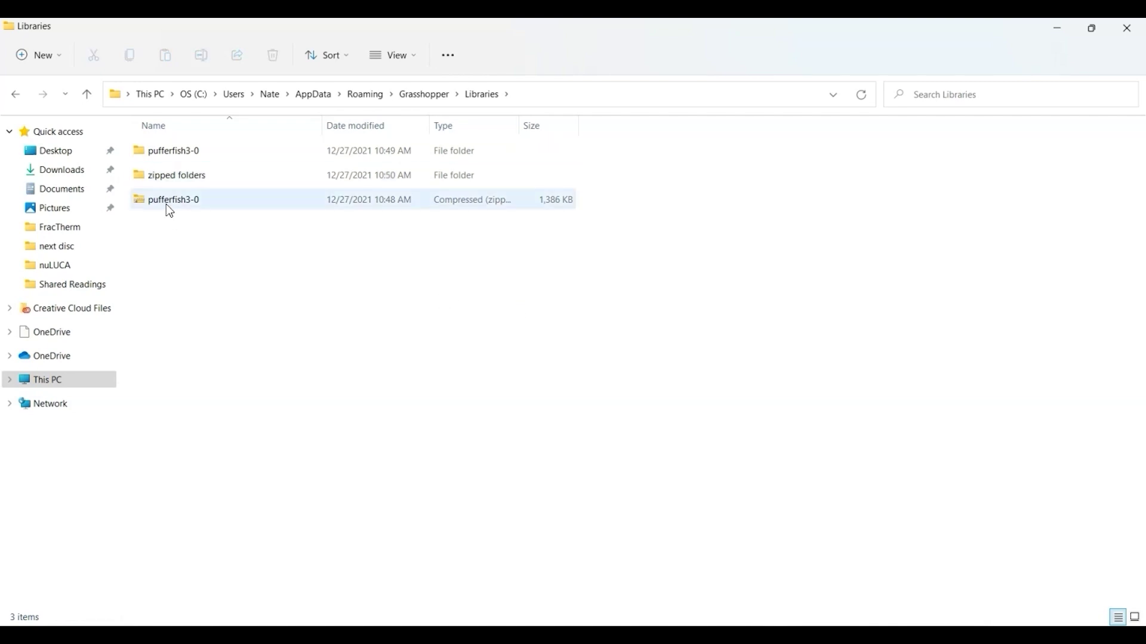
left_click_drag(166, 204, 172, 181)
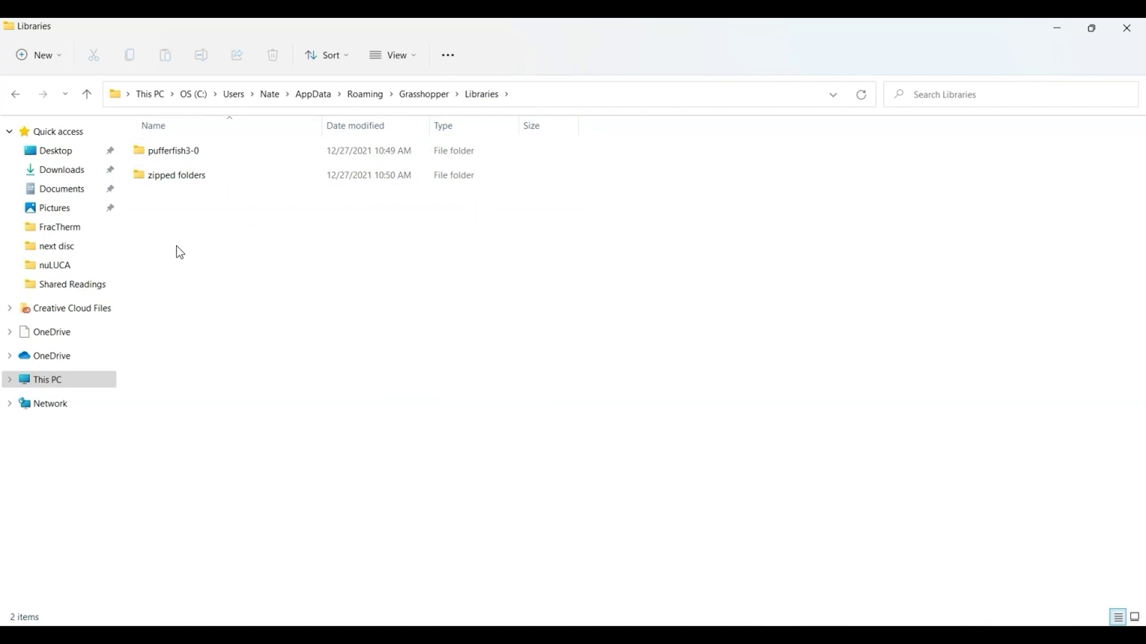
Step: Unblock Pufferfish3-0.gha in pufferfish3-0 > Pufferfish3-0 via its Properties, then close Explorer
double_click(155, 149)
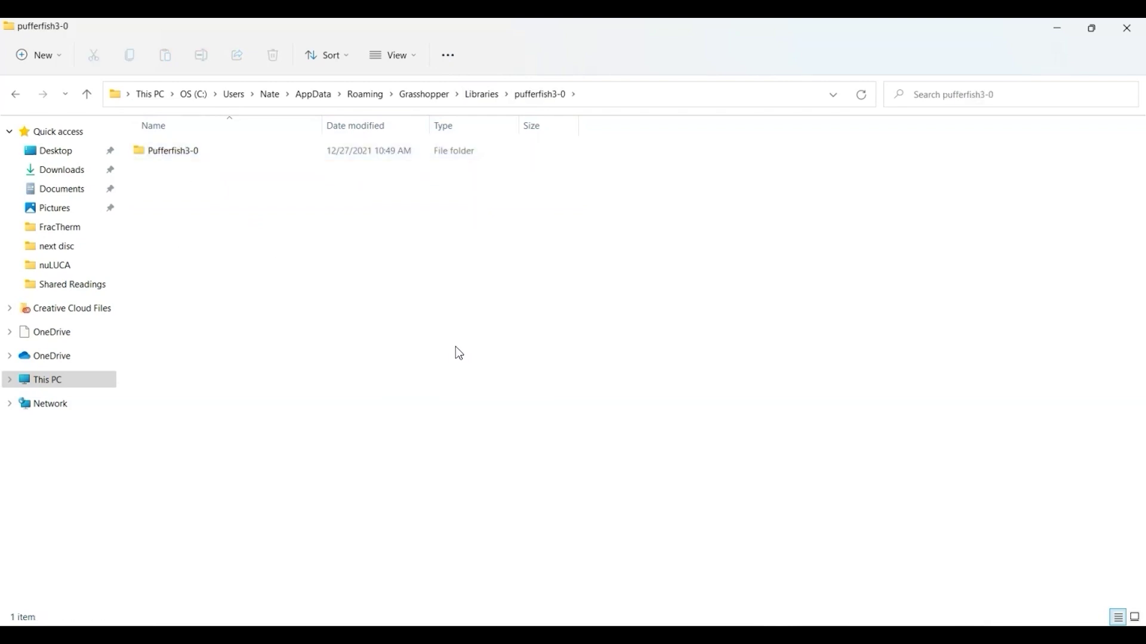
double_click(197, 153)
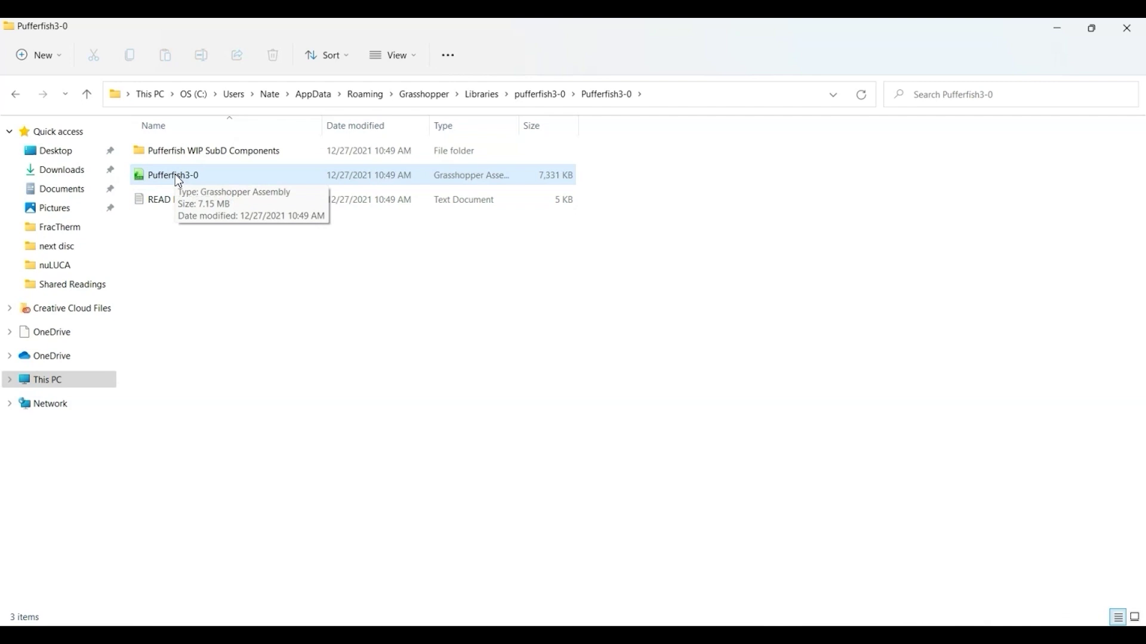
right_click(179, 179)
left_click(281, 297)
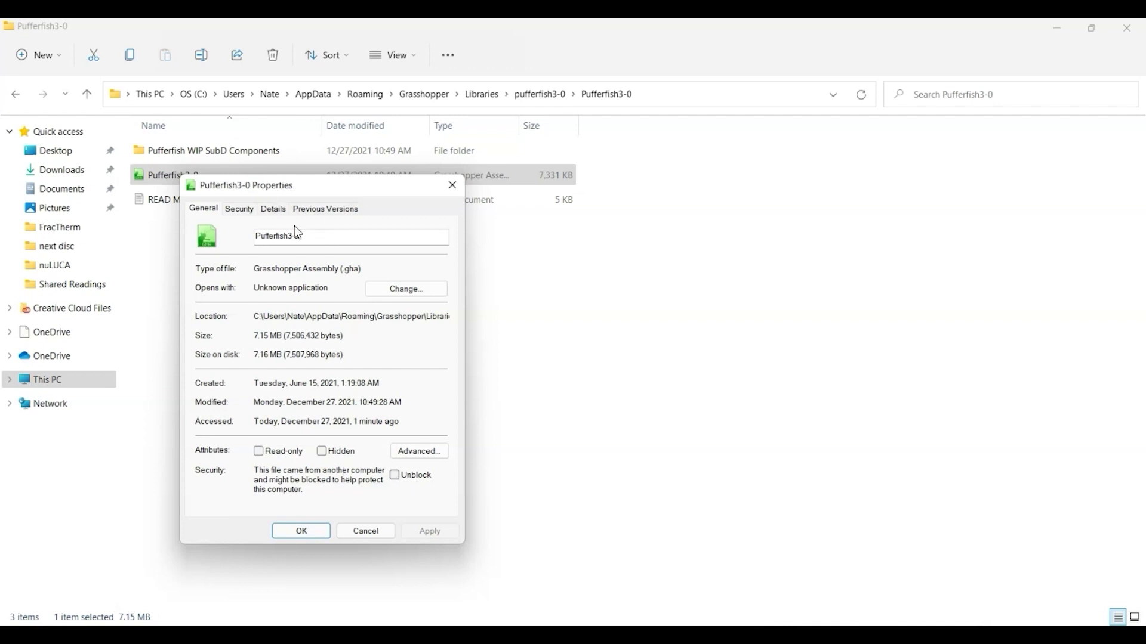
left_click(395, 477)
left_click(323, 531)
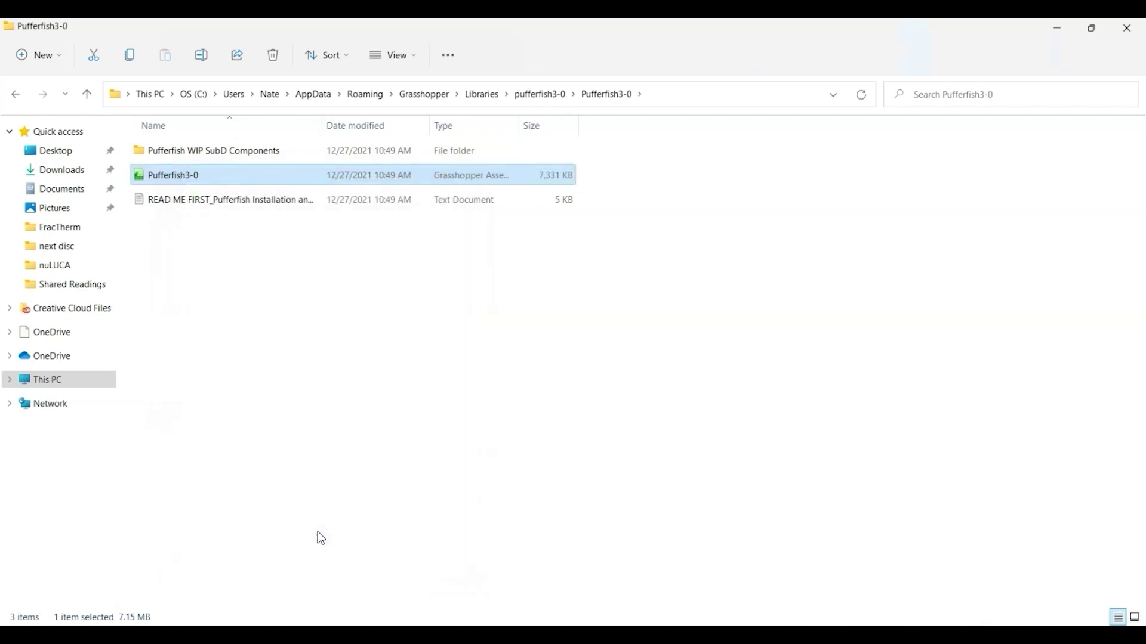
left_click(1140, 30)
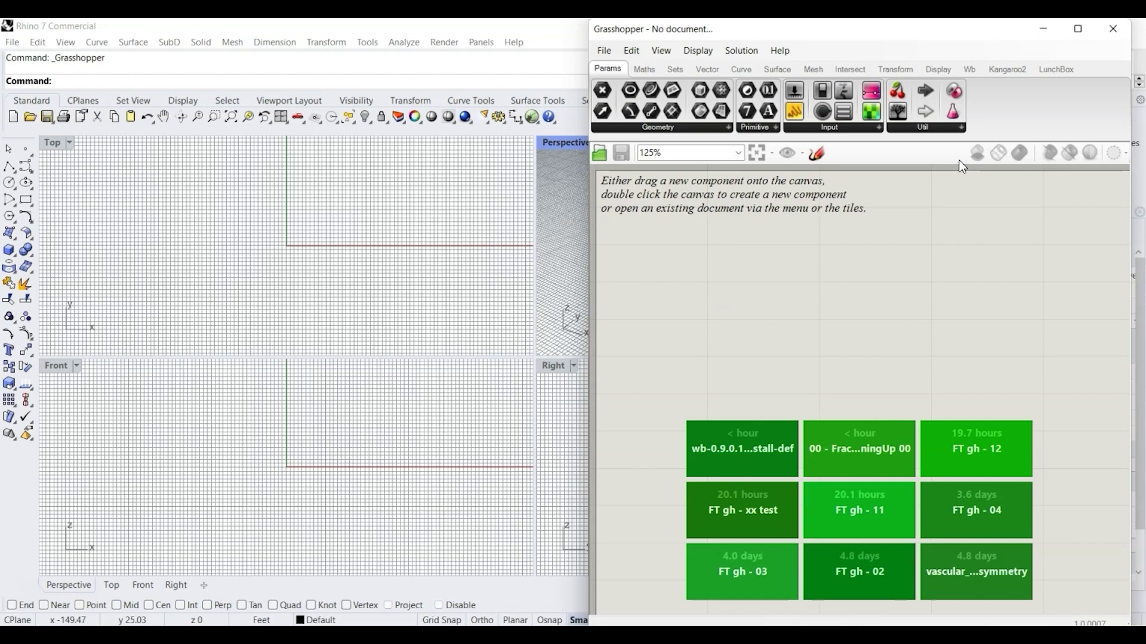
Step: Close Grasshopper, Rhino, and the Downloads window
left_click(1113, 29)
left_click(1124, 30)
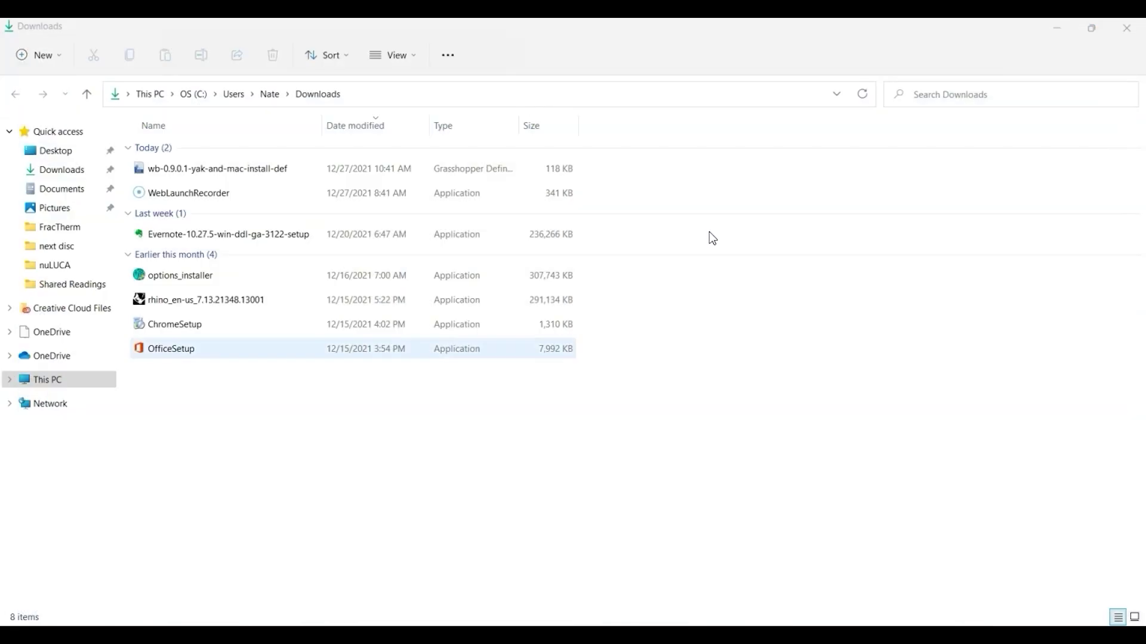
left_click(1126, 28)
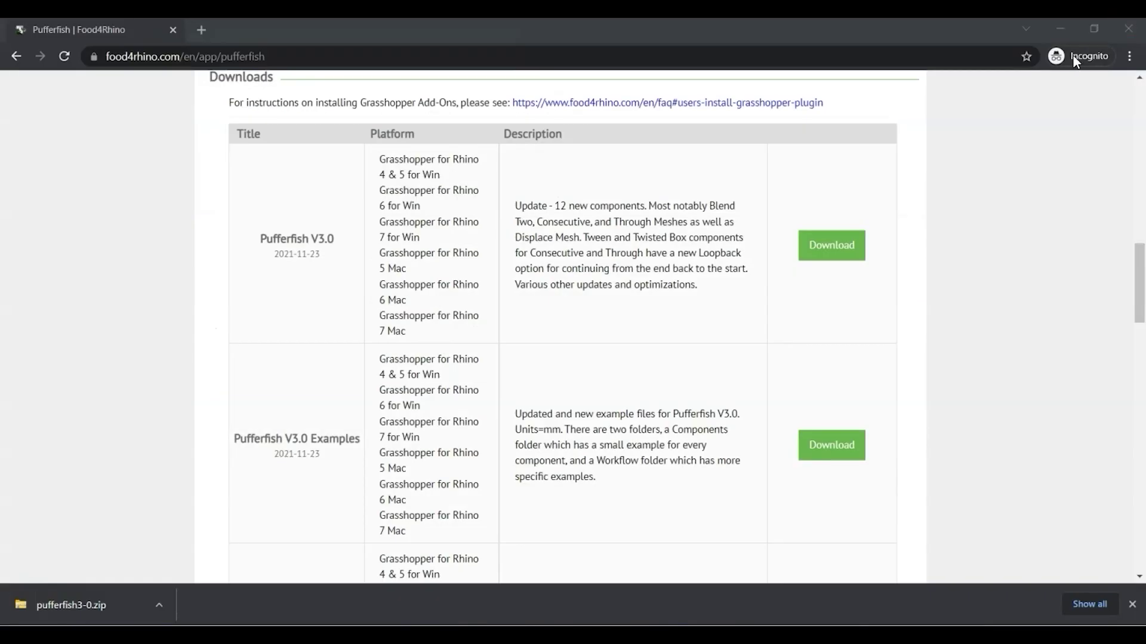
Step: Relaunch Rhino 7 from the Start menu and start Grasshopper again
key("super")
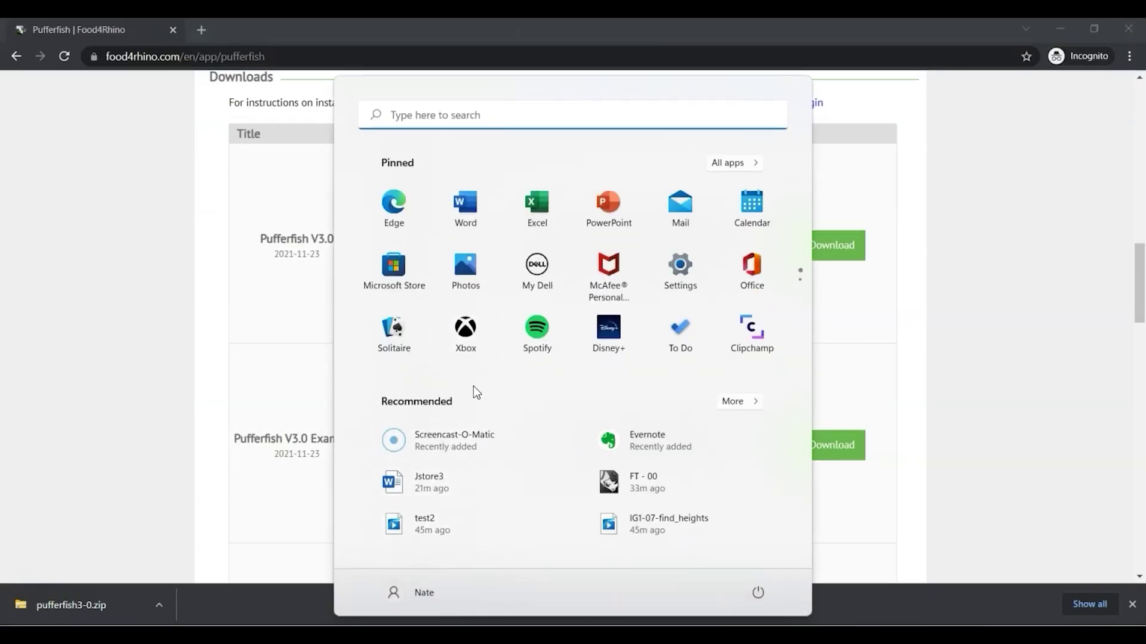
left_click(393, 114)
key("Escape")
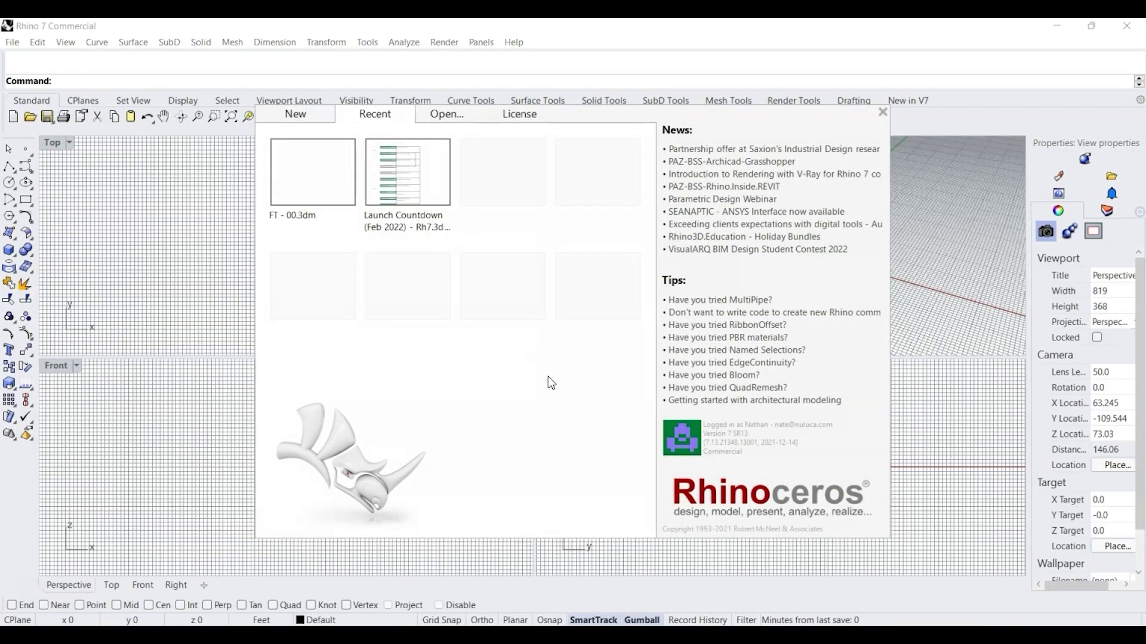
left_click(882, 112)
left_click(531, 117)
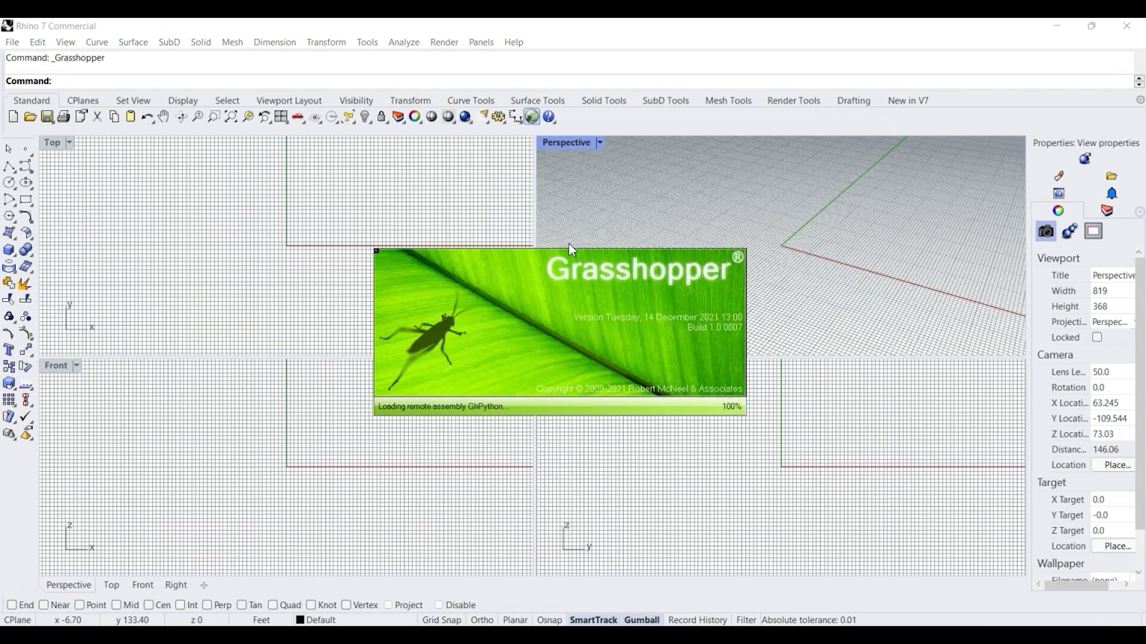